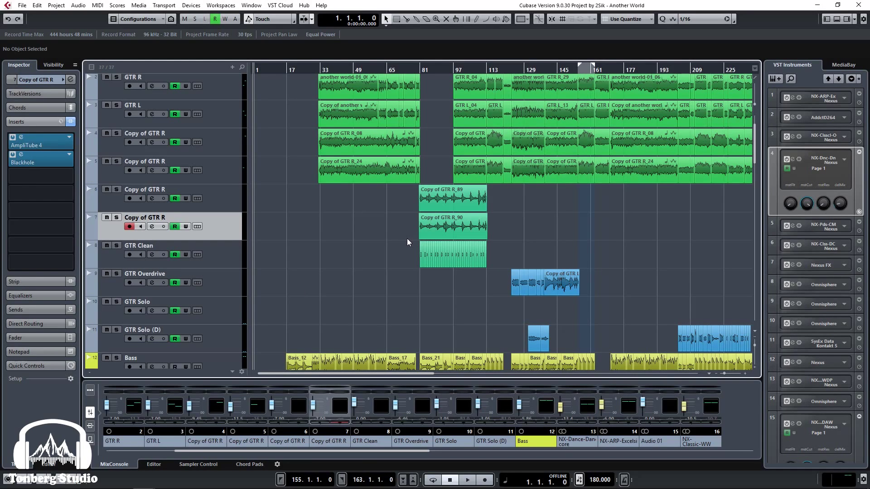
# - Show the VST Performance meter (average load, real-time peak, disk) centred on screen
pyautogui.press('F12')
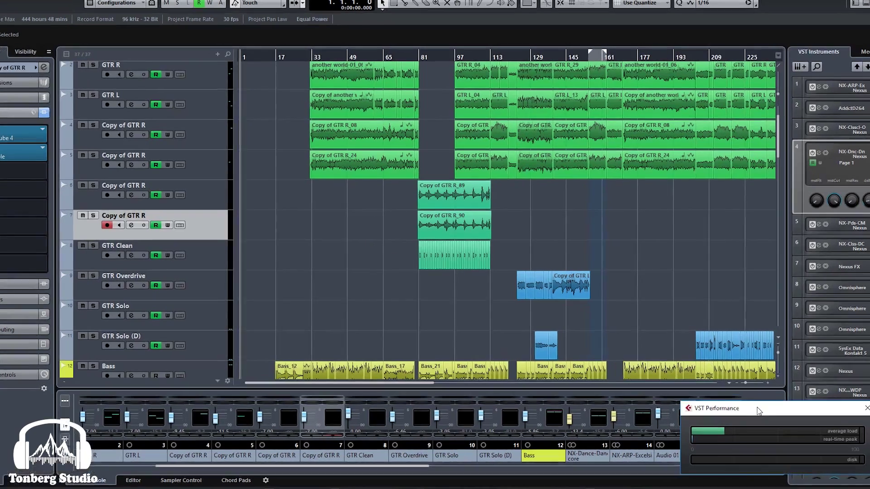
pyautogui.moveTo(759, 411); pyautogui.dragTo(446, 228)
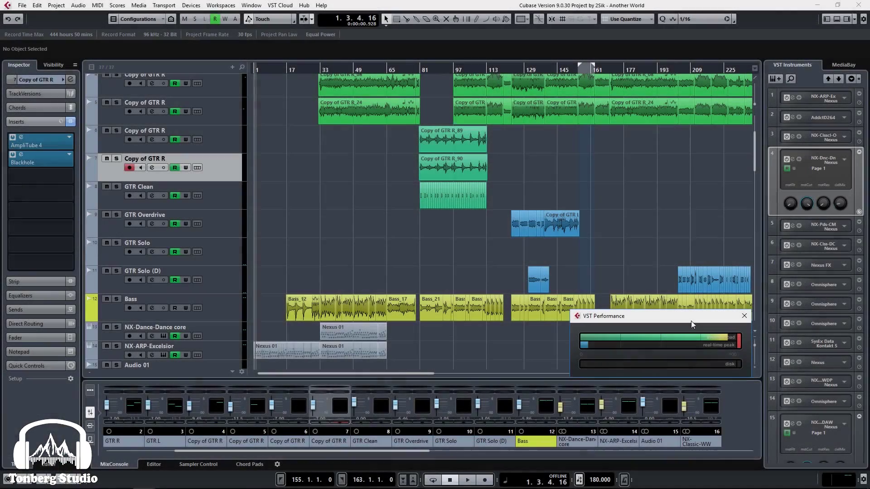
# - Play the guitar and bass arrangement briefly while the meter shows about a fifth average load
pyautogui.press('space')
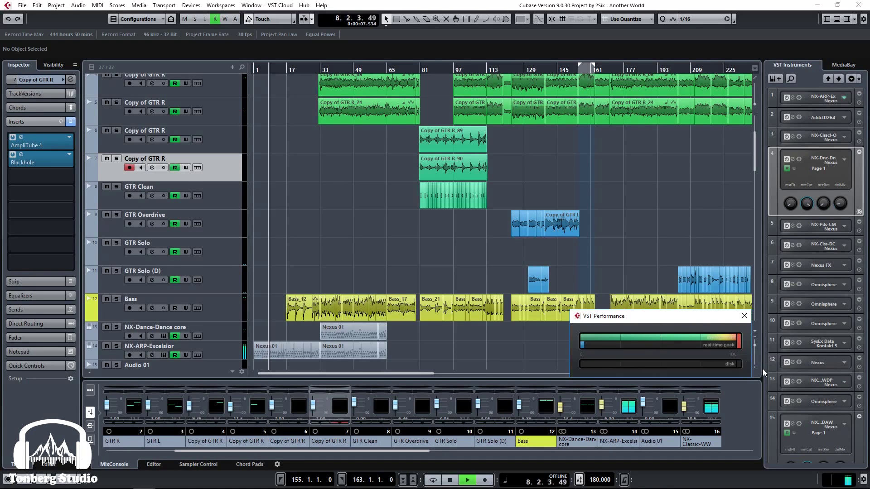
pyautogui.press('space')
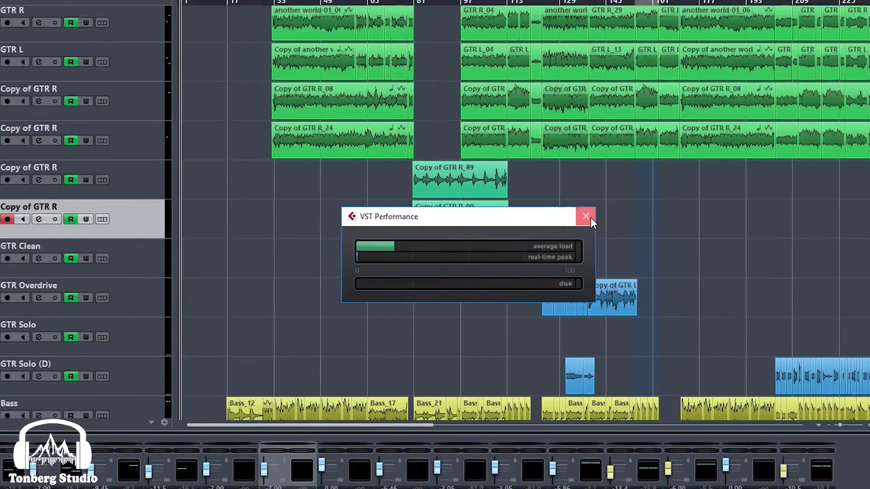
# - Close the performance meter and UAD console settings, then check Project Setup's 96 kHz, 32-bit float format
pyautogui.click(646, 205)
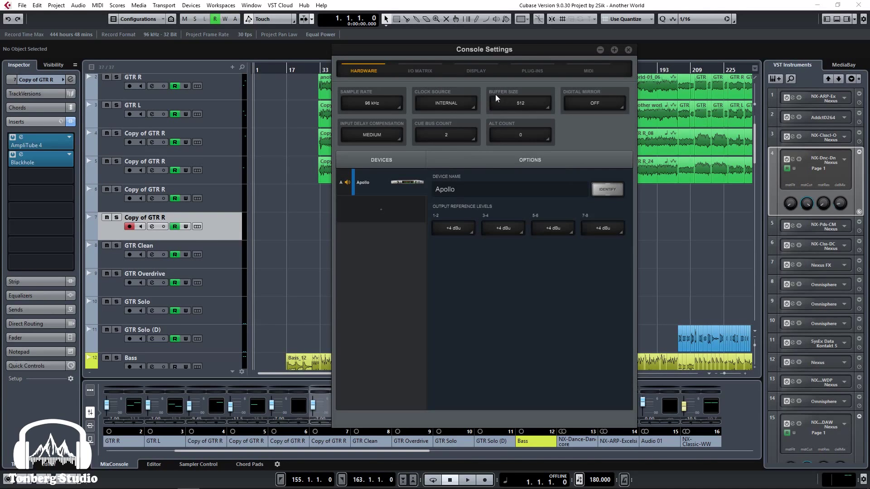
pyautogui.click(628, 50)
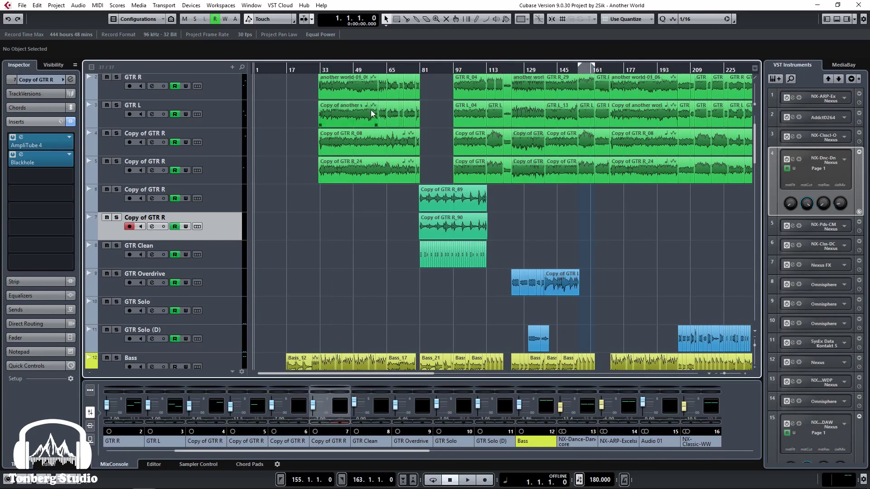
pyautogui.click(166, 35)
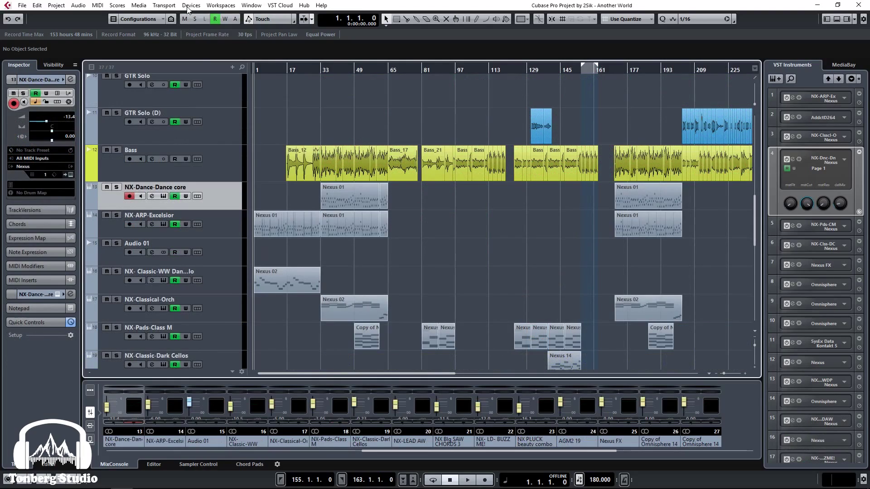
# - Enable and apply the Steinberg Audio Power Scheme in VST Audio System, then disable it and close Device Setup
pyautogui.click(191, 5)
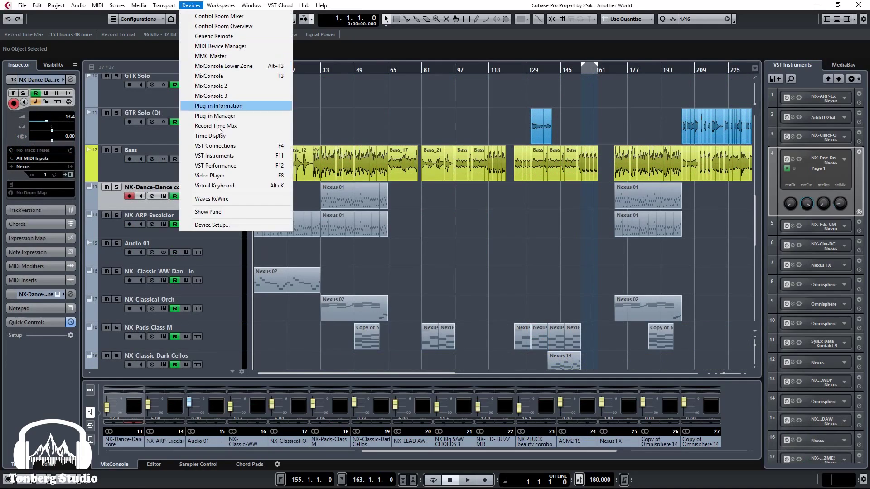
pyautogui.click(199, 223)
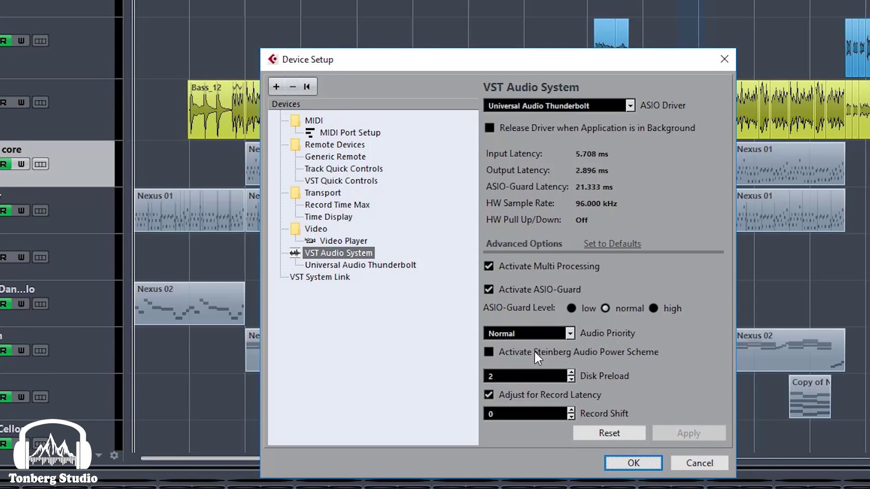
pyautogui.click(488, 352)
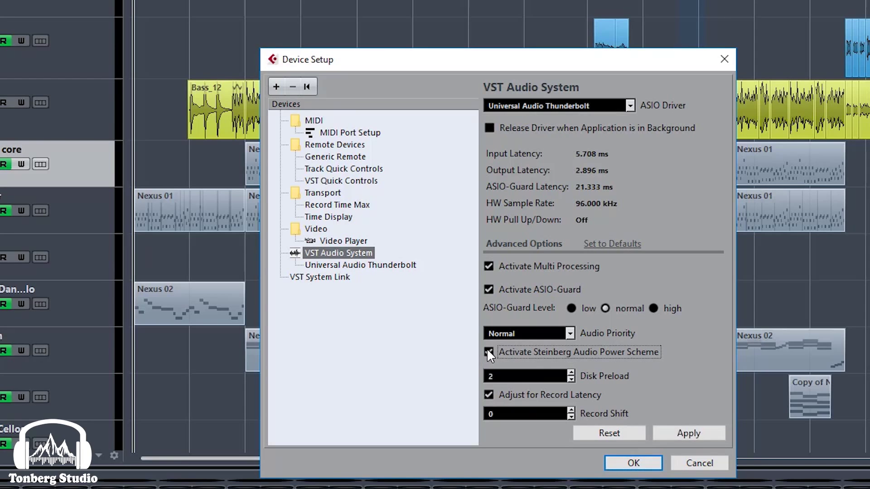
pyautogui.click(682, 433)
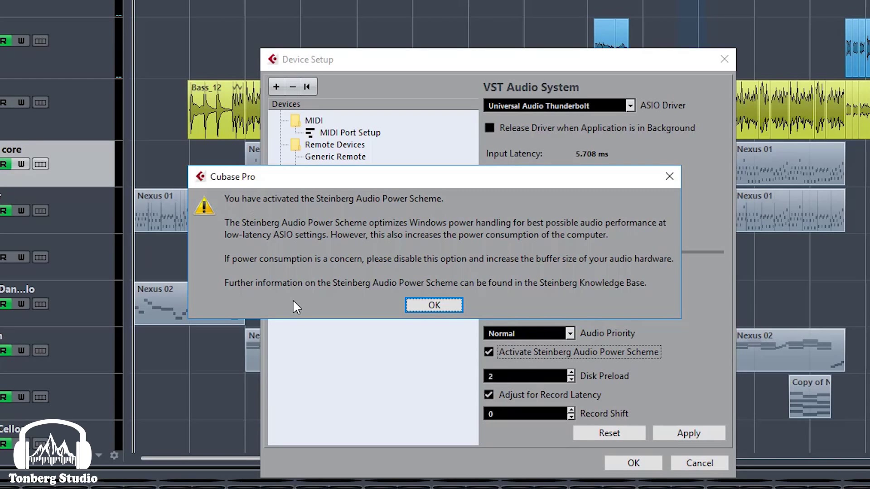
pyautogui.press('Return')
pyautogui.click(555, 357)
pyautogui.click(685, 432)
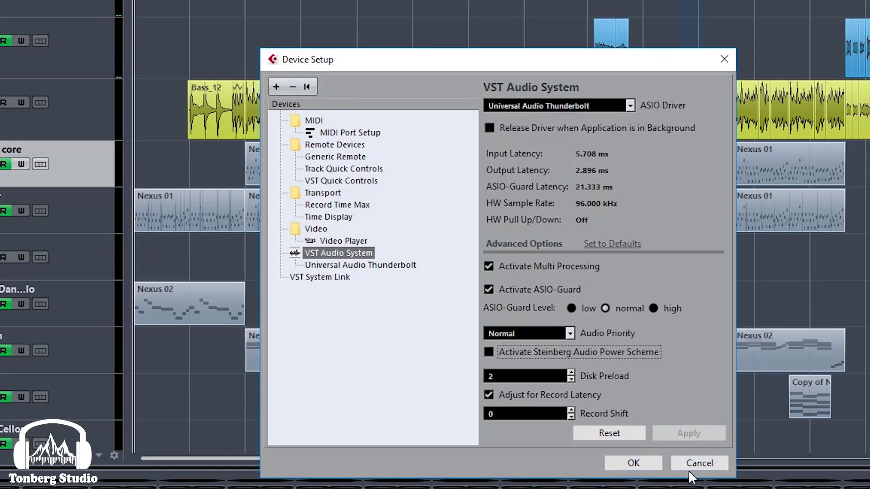
pyautogui.click(634, 463)
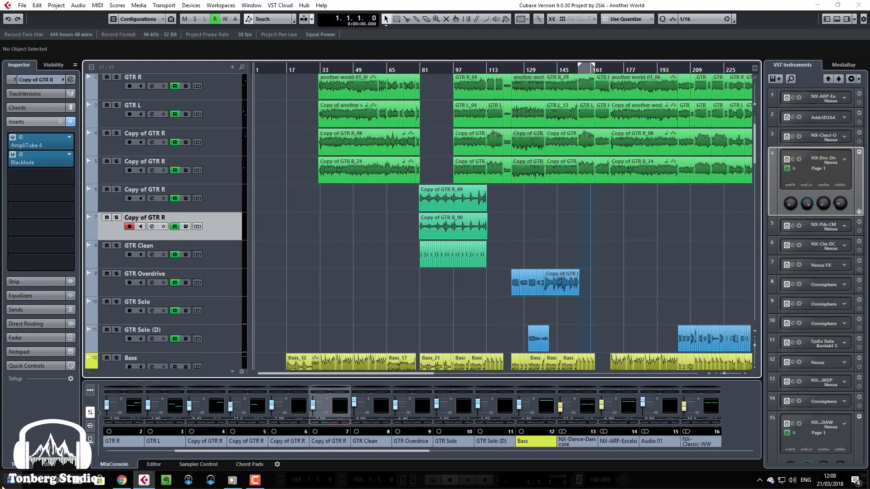
# - Go through Control Panel to Power Options and edit the High performance plan's settings
pyautogui.click(9, 480)
pyautogui.click(160, 442)
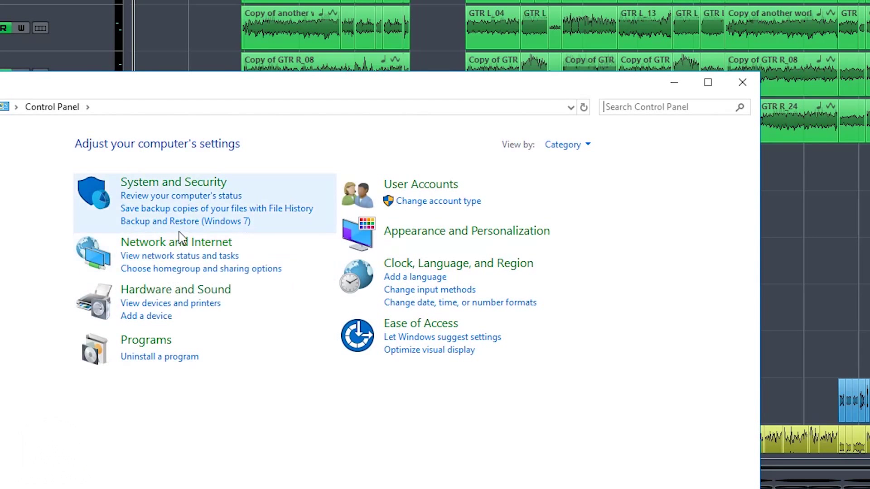
pyautogui.click(211, 184)
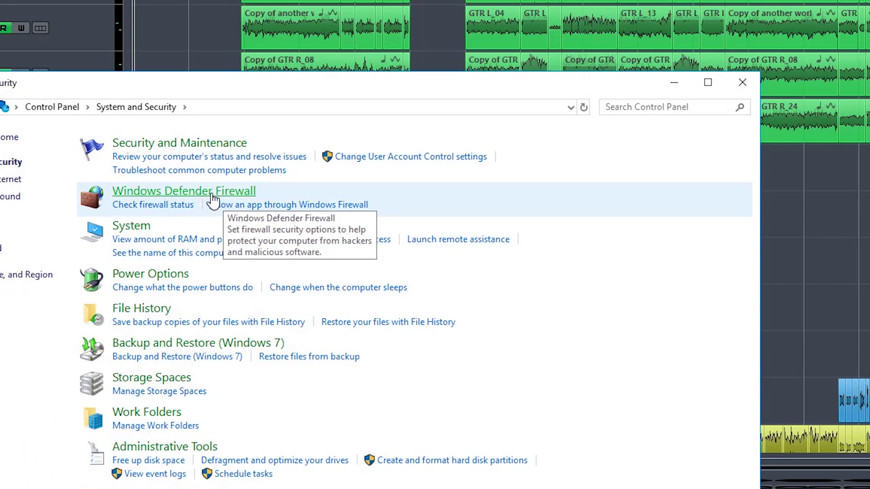
pyautogui.click(156, 275)
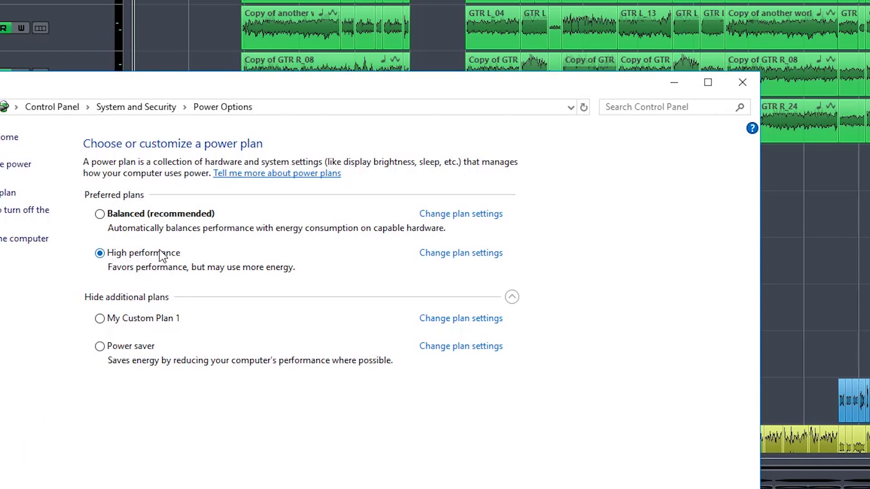
pyautogui.click(484, 254)
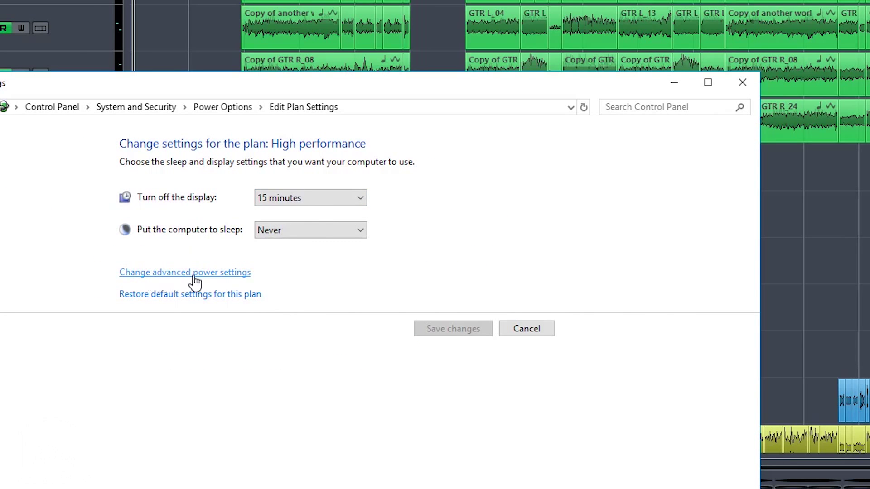
# - Open High performance's advanced power settings, showing hard disk off after 20 minutes
pyautogui.click(215, 275)
pyautogui.moveTo(2, 5); pyautogui.dragTo(399, 112)
pyautogui.scroll(-1, 304, 290)
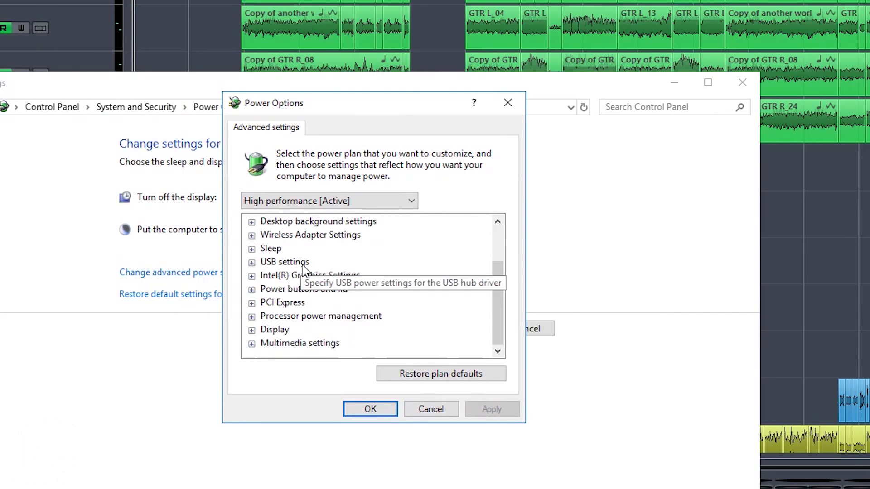
pyautogui.scroll(1, 297, 301)
pyautogui.scroll(1, 295, 299)
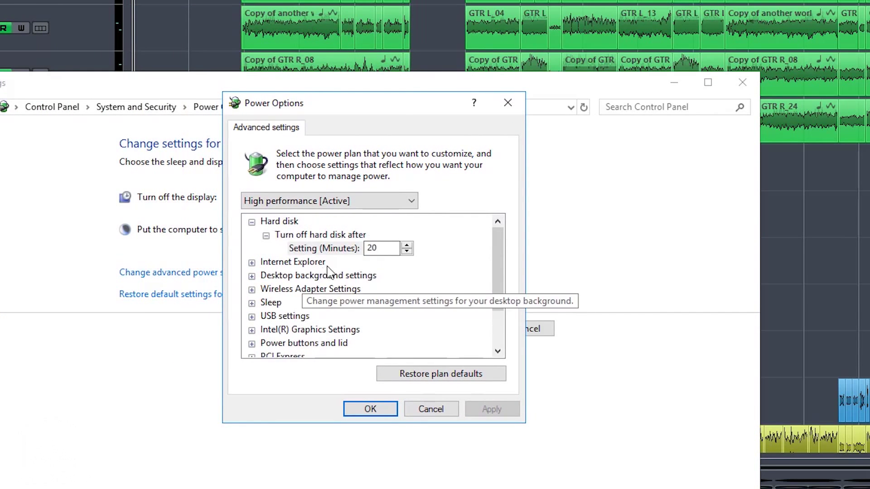
# - Keep Desktop background Slide show at Paused and check the power plan list without changing it
pyautogui.click(252, 276)
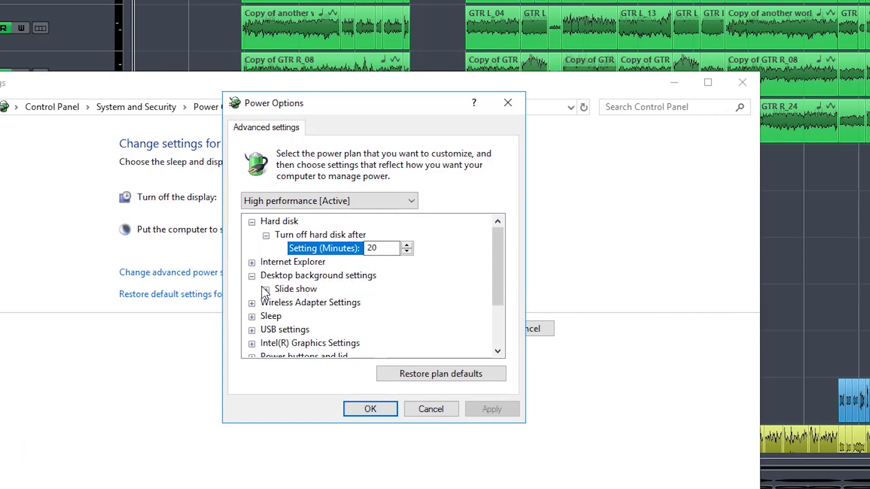
pyautogui.click(266, 290)
pyautogui.click(339, 302)
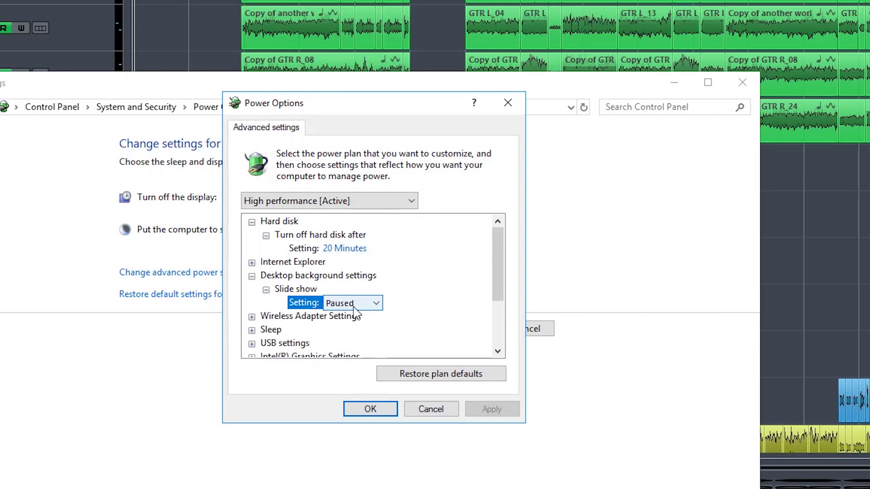
pyautogui.click(358, 305)
pyautogui.click(457, 329)
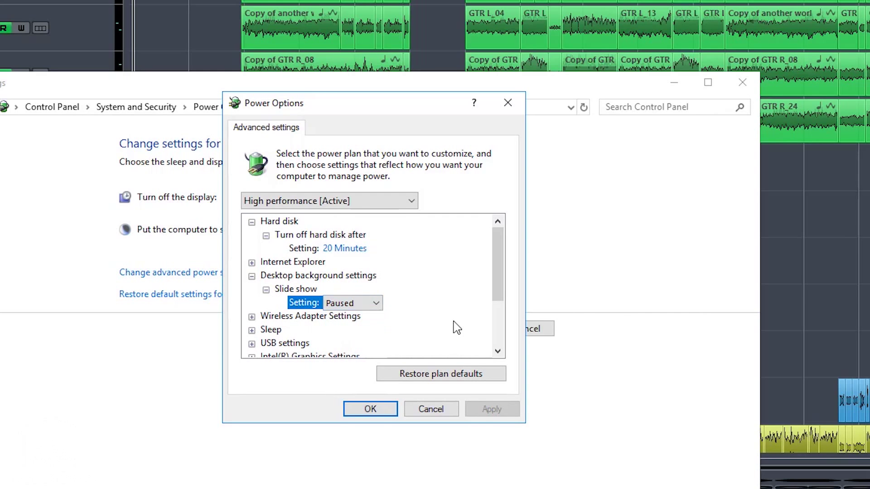
pyautogui.click(399, 203)
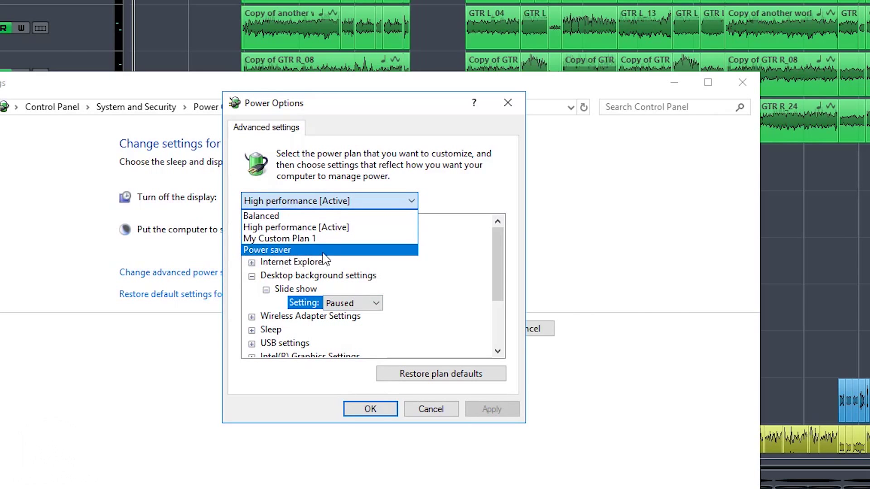
pyautogui.click(471, 191)
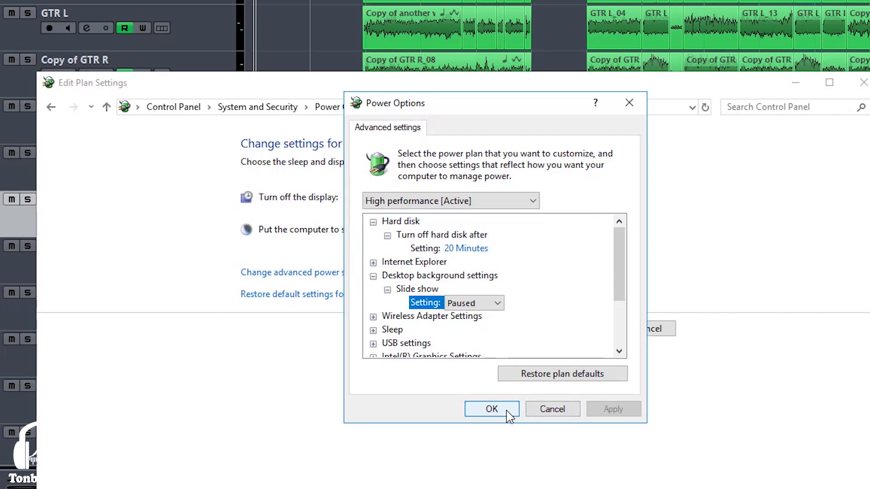
# - Close advanced power settings and open Device Manager from System and Security > System
pyautogui.click(509, 414)
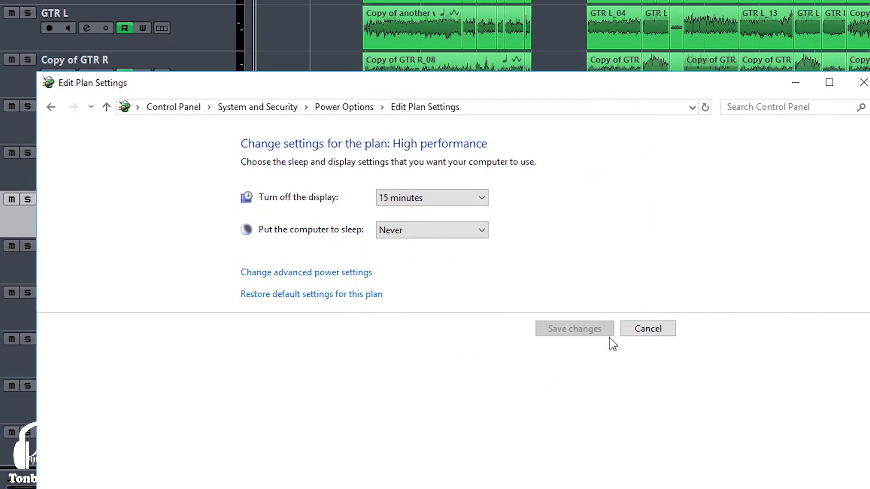
pyautogui.click(49, 108)
pyautogui.click(50, 108)
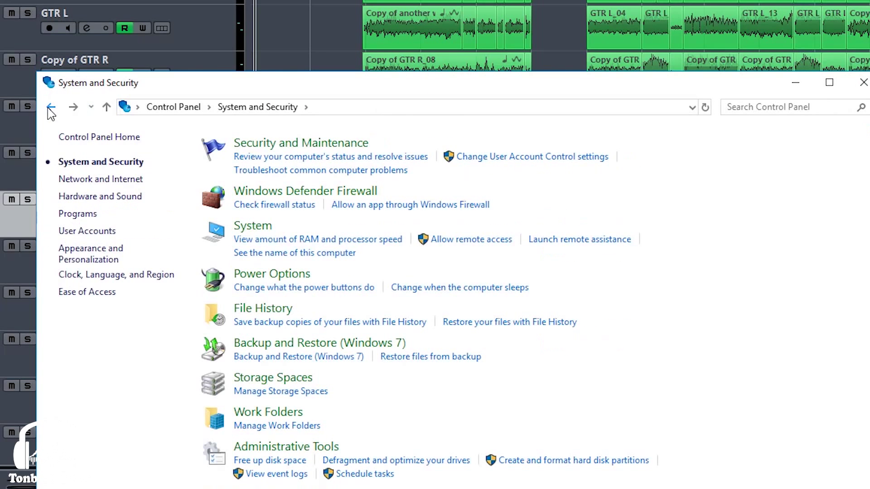
pyautogui.click(262, 230)
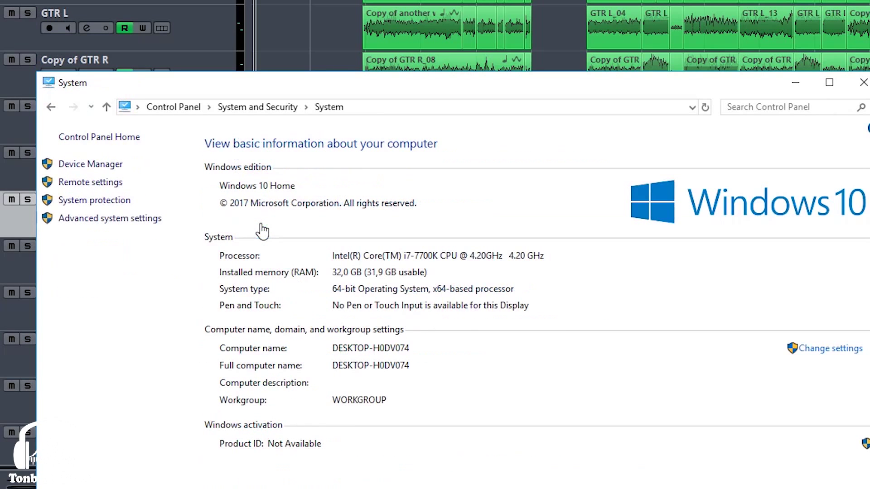
pyautogui.click(102, 165)
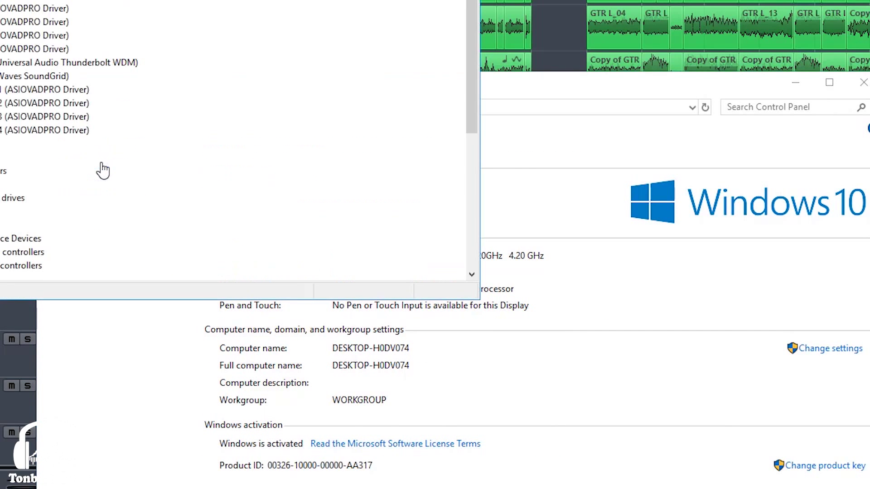
pyautogui.moveTo(172, 1); pyautogui.dragTo(488, 94)
# - Collapse the audio and sound categories and expand System devices down to the Thunderbolt controller
pyautogui.click(221, 165)
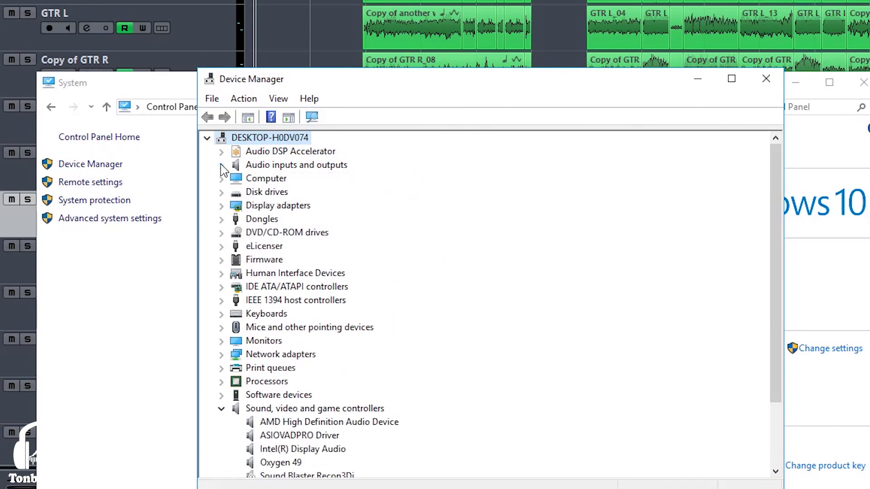
pyautogui.scroll(-2, 245, 261)
pyautogui.click(221, 327)
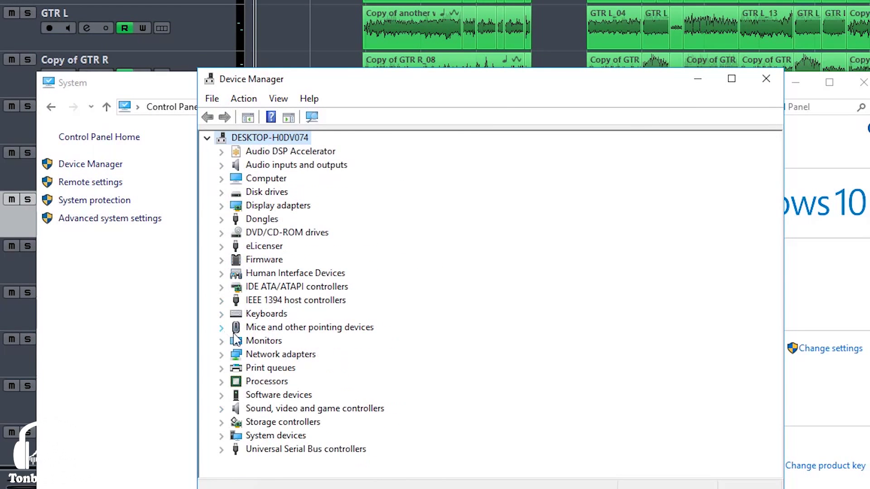
pyautogui.click(222, 436)
pyautogui.scroll(-13, 223, 442)
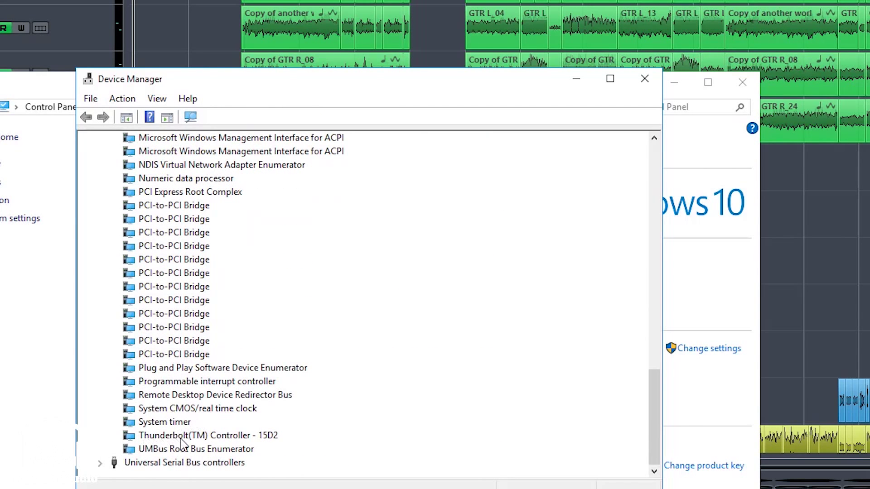
# - Search automatically for a newer Thunderbolt(TM) Controller - 15D2 driver; Intel 16.3.61.2 is already best
pyautogui.doubleClick(246, 436)
pyautogui.click(276, 147)
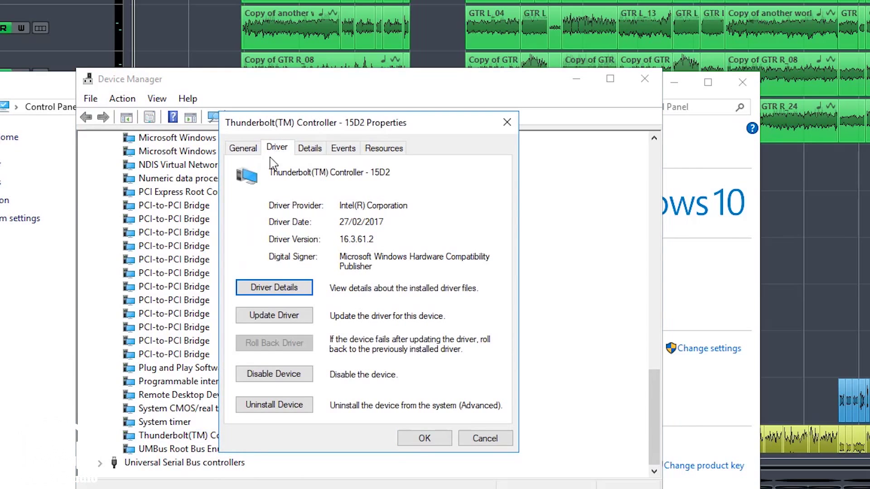
pyautogui.click(284, 317)
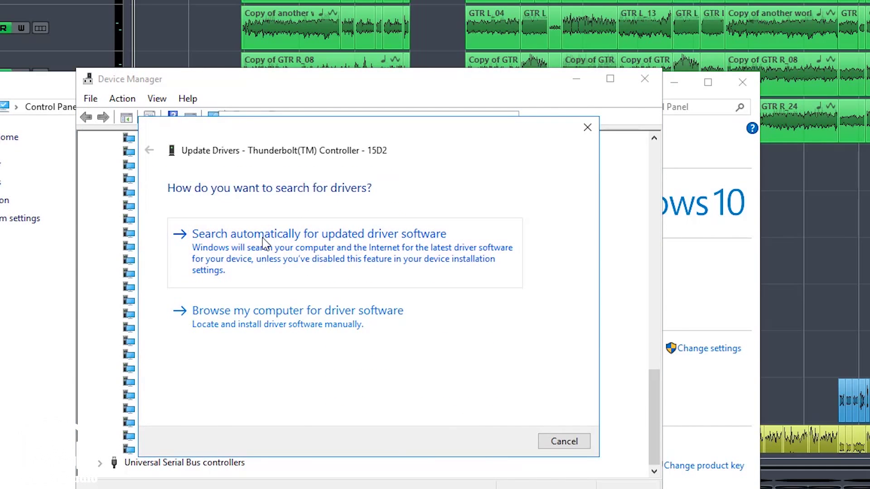
pyautogui.click(334, 253)
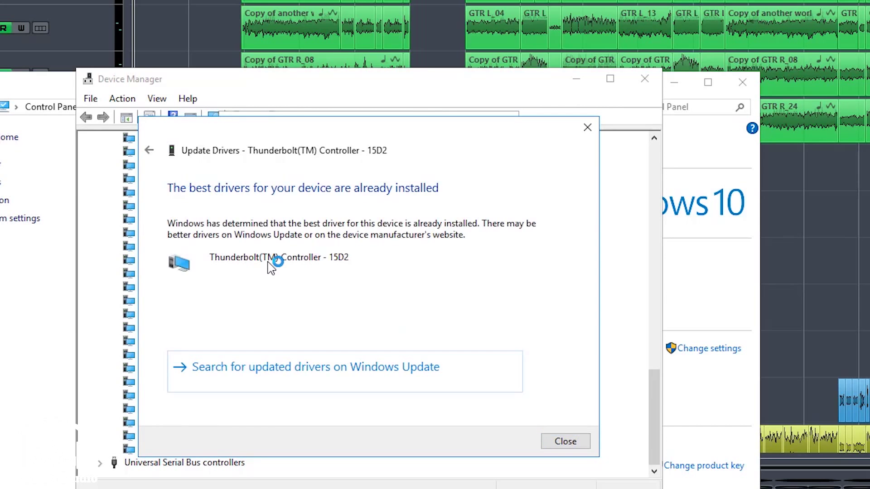
pyautogui.click(566, 441)
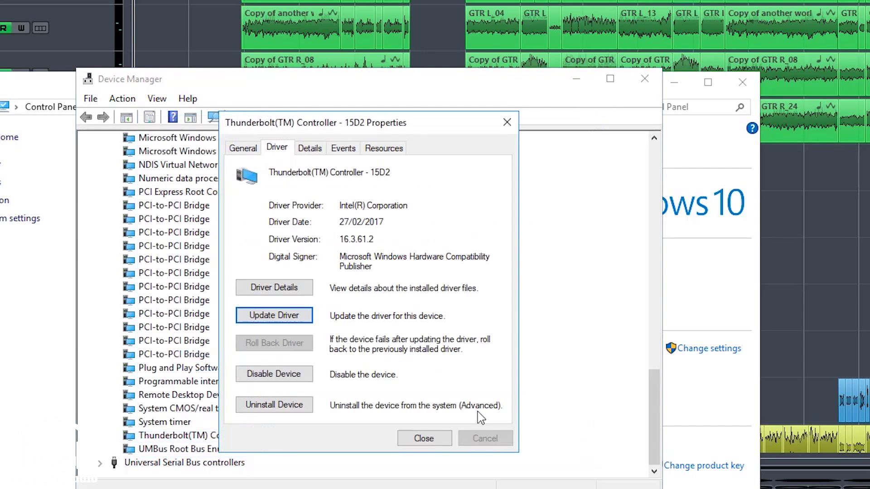
pyautogui.click(435, 438)
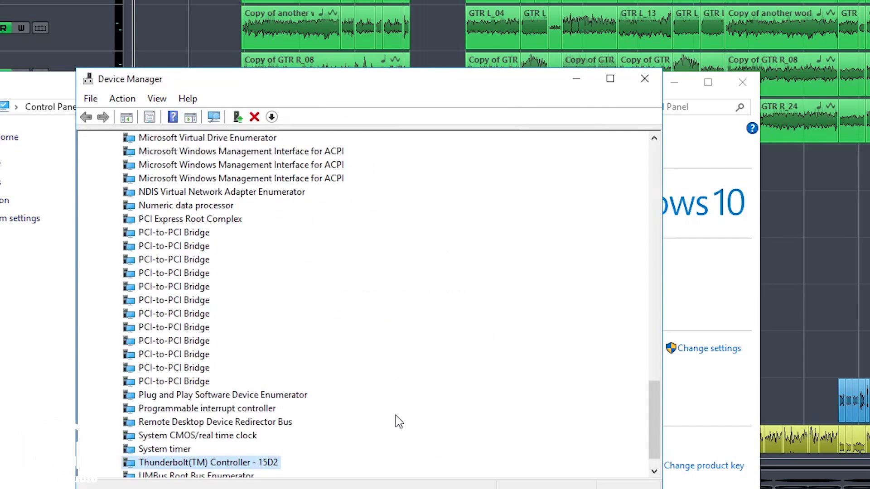
pyautogui.scroll(14, 393, 419)
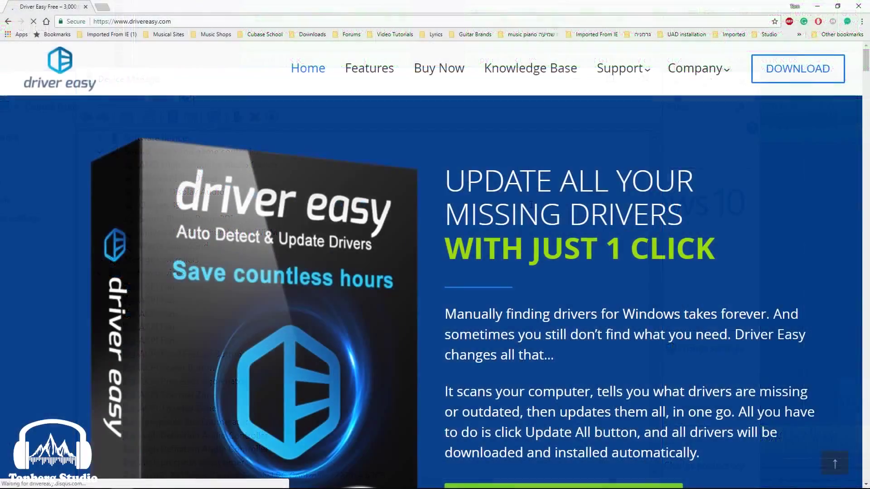
# - Start downloading the Driver Easy 5.6.1.14162 installer, then cancel saving the file
pyautogui.scroll(-6, 622, 240)
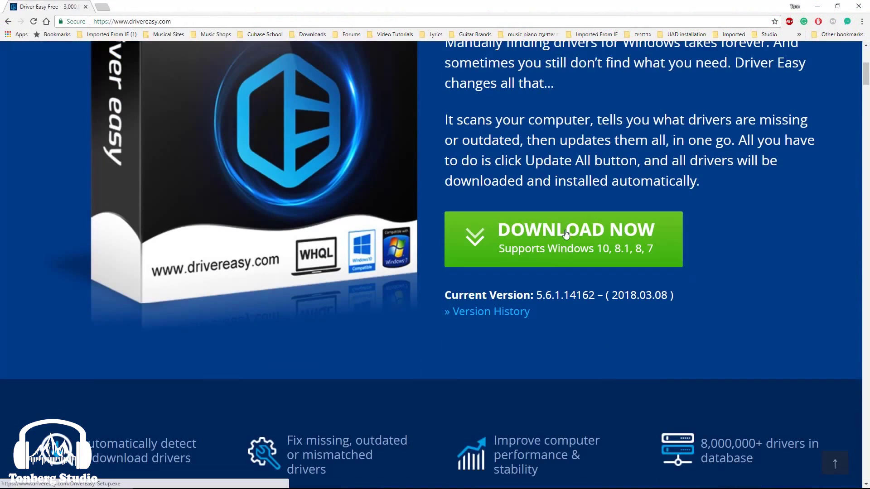
pyautogui.click(622, 240)
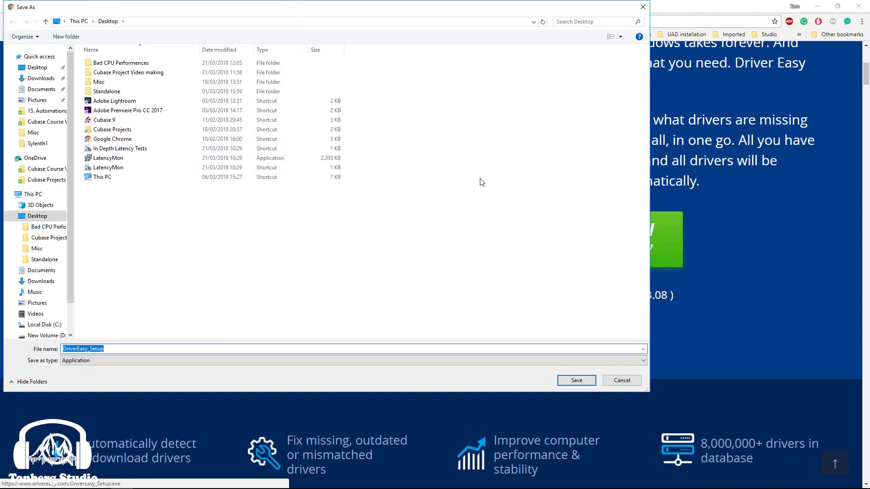
pyautogui.click(614, 381)
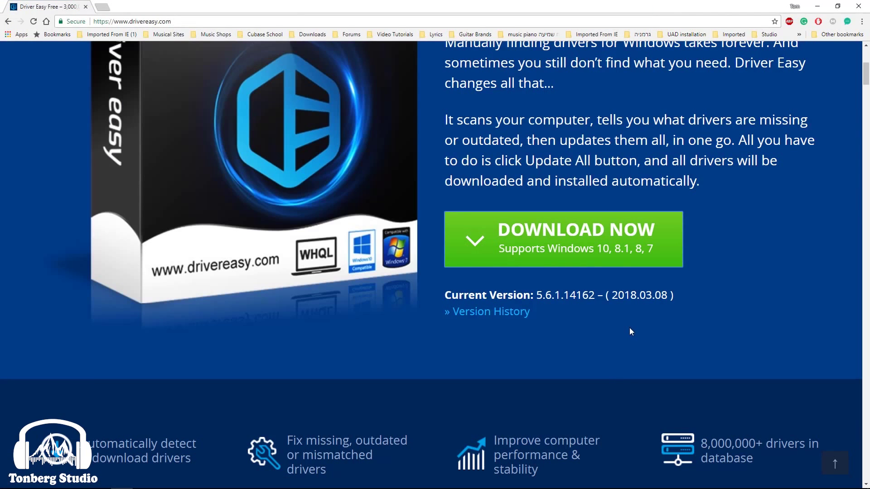
# - Return to Device Manager, inspect Sound Blaster Recon3Di, UAD Thunderbolt WDM and Waves SoundGrid, opening SoundGrid's context menu
pyautogui.hotkey('alt', 'Tab')
pyautogui.hotkey('alt', 'Tab')
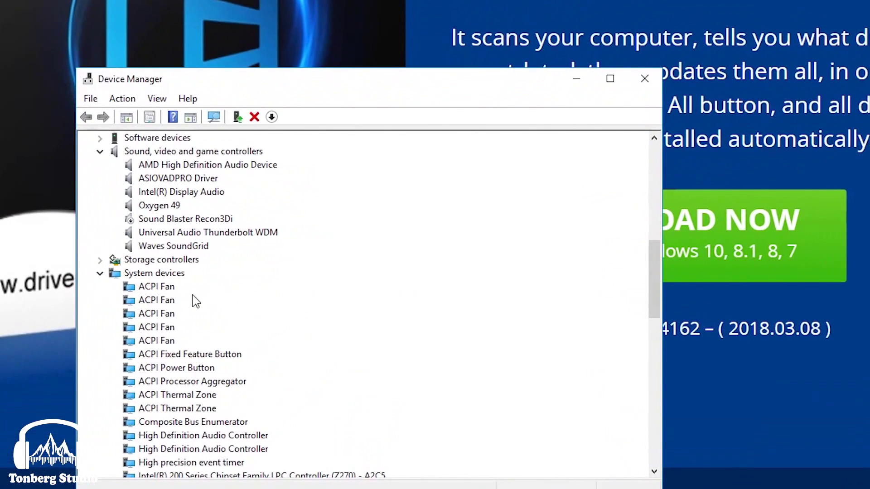
pyautogui.press('Left')
pyautogui.click(227, 328)
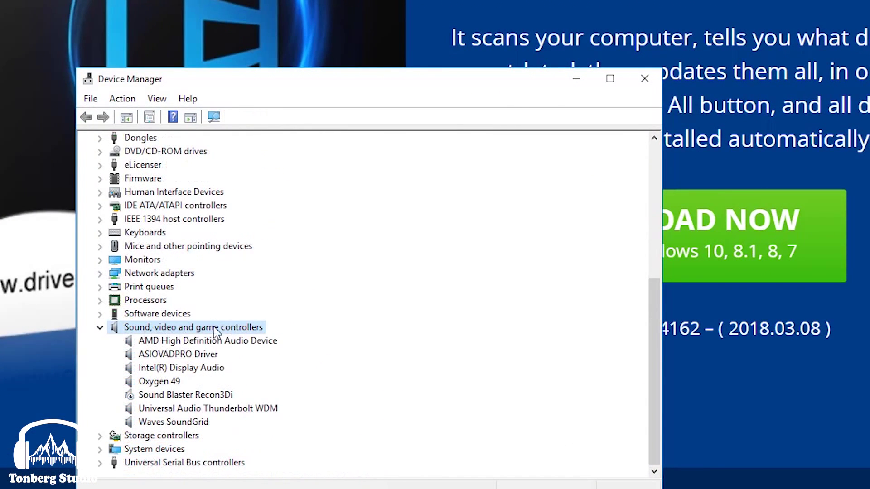
pyautogui.click(156, 398)
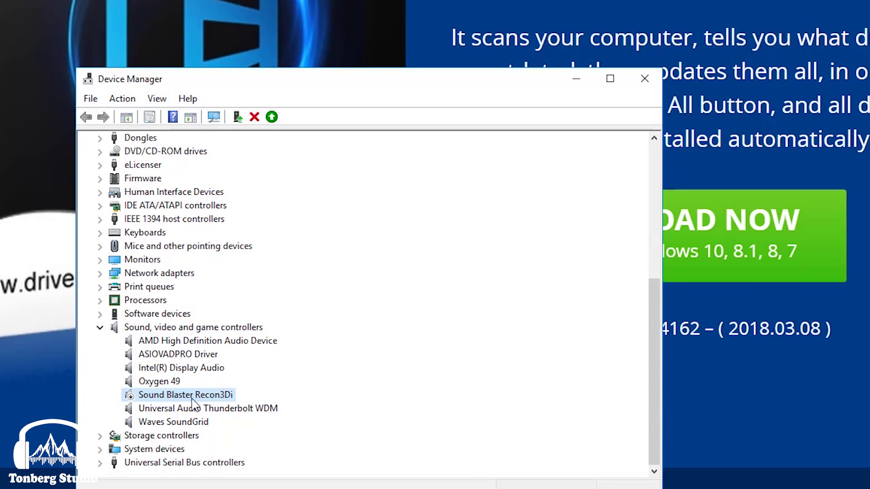
pyautogui.click(196, 410)
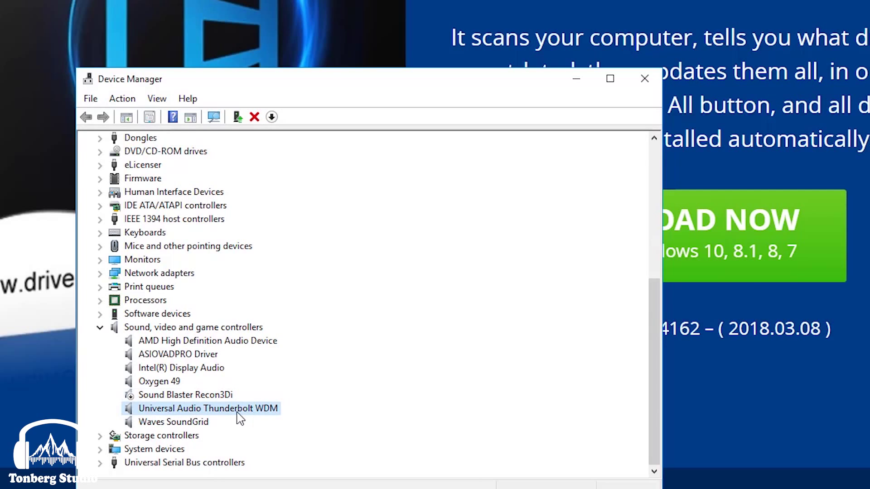
pyautogui.click(171, 426)
pyautogui.rightClick(170, 426)
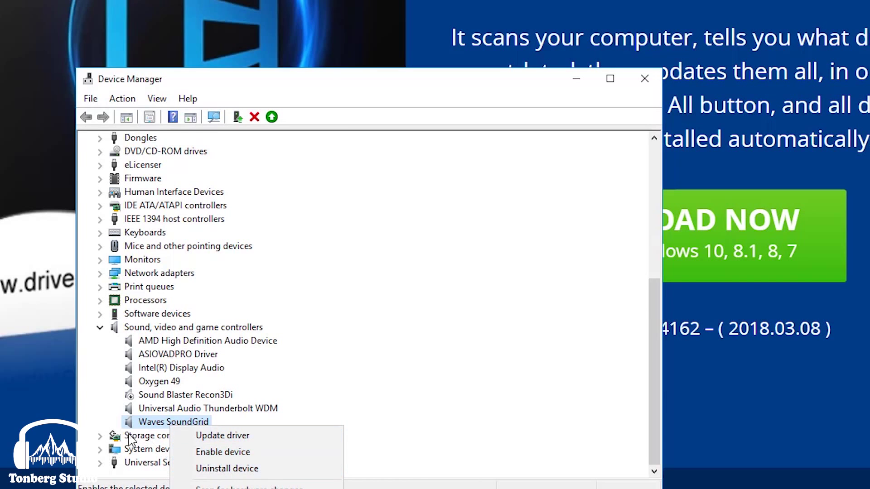
# - Enable write caching on the Samsung SSD 850 EVO 1TB and turn off Windows buffer flushing
pyautogui.click(93, 416)
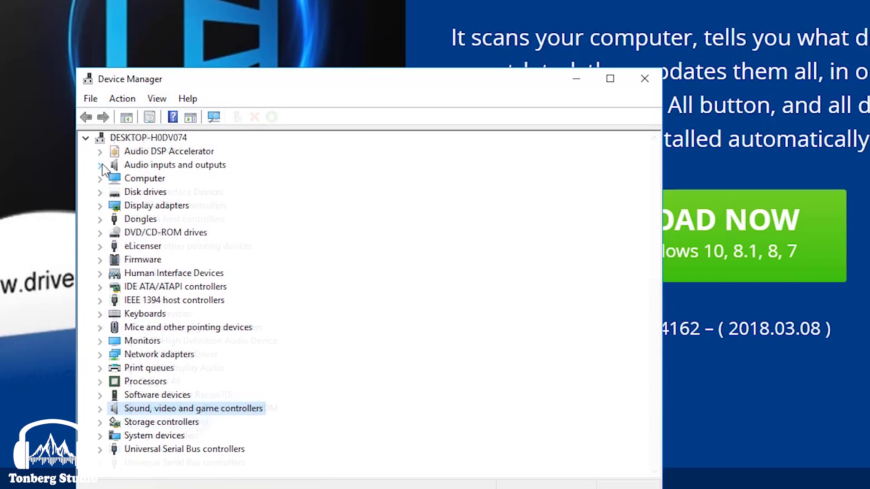
pyautogui.click(101, 193)
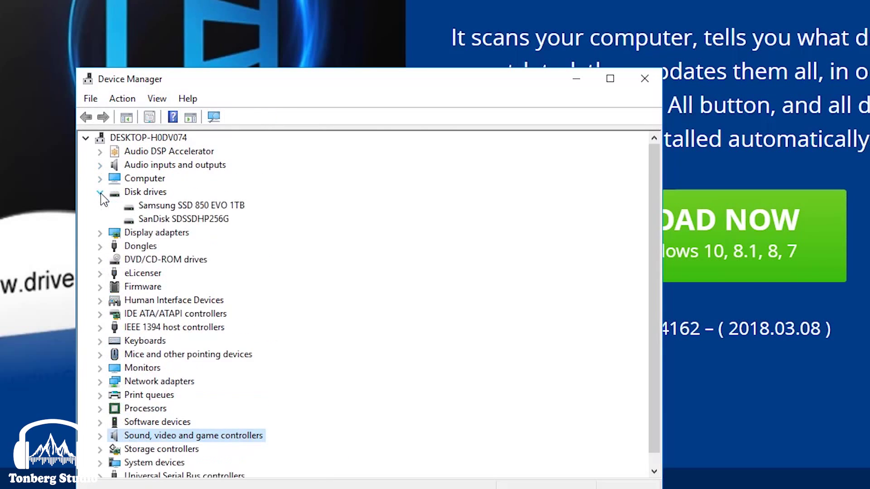
pyautogui.rightClick(177, 209)
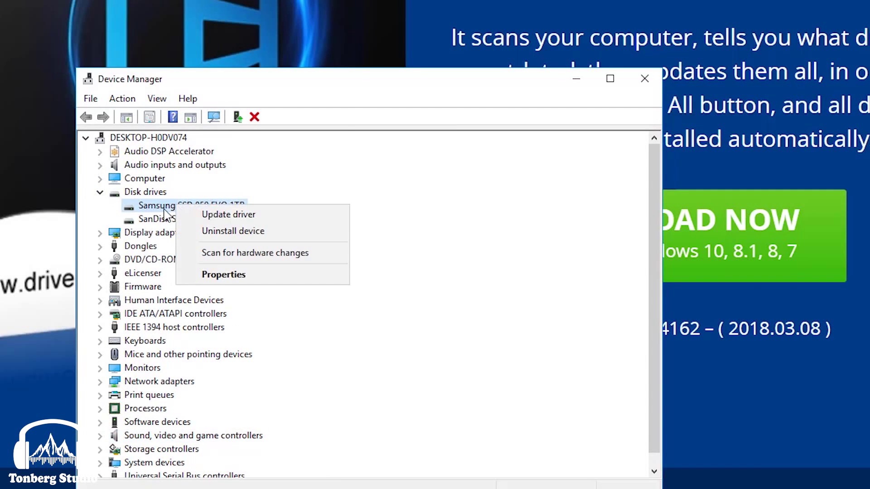
pyautogui.click(236, 275)
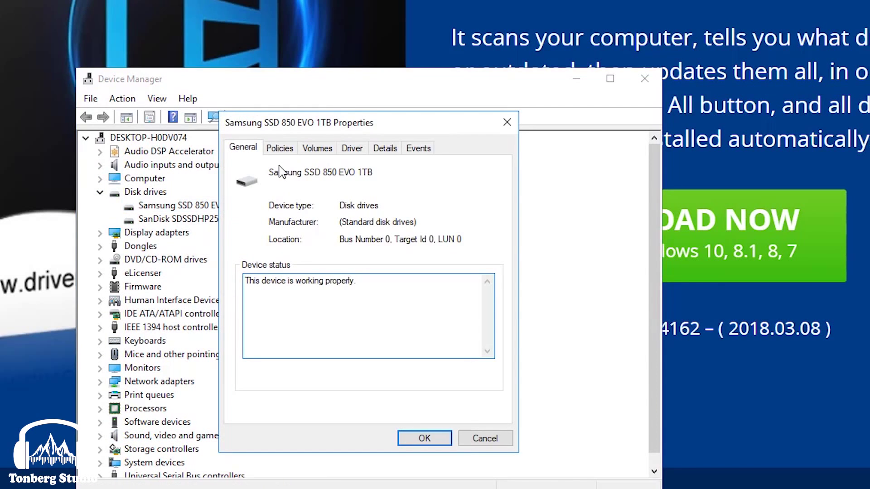
pyautogui.click(281, 149)
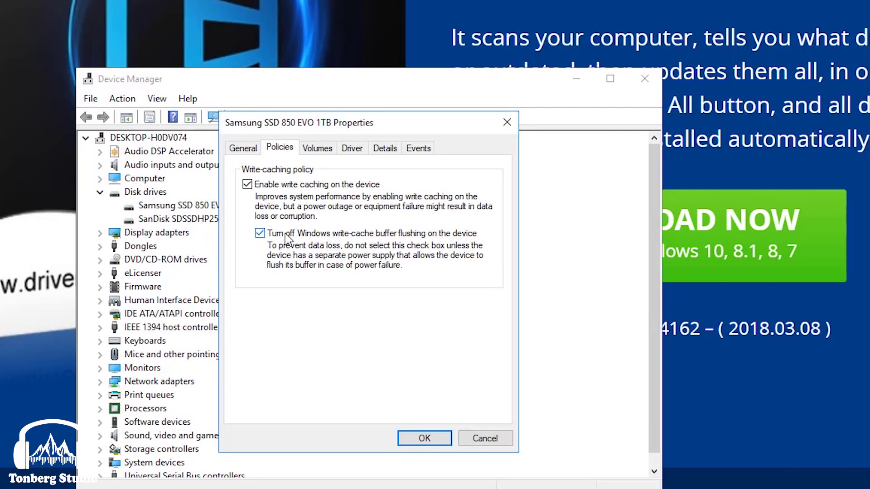
pyautogui.click(421, 439)
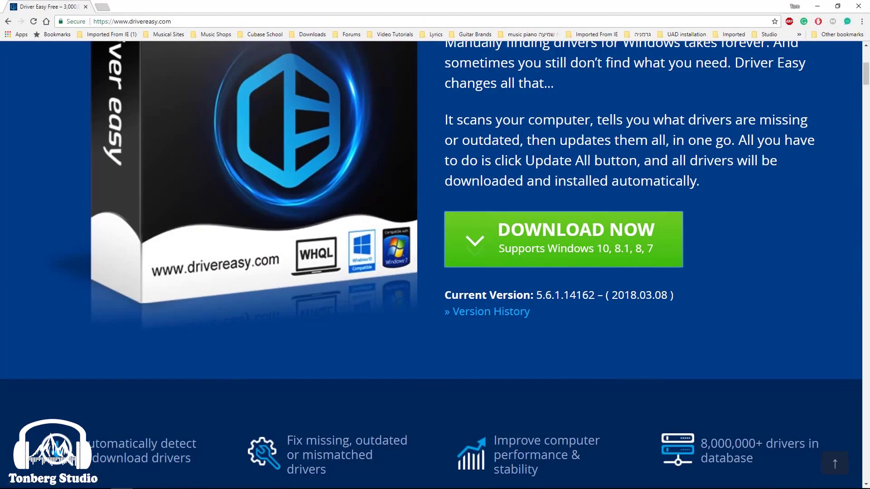
# - In Performance Options, set processor scheduling to Background services instead of Programs
pyautogui.click(277, 480)
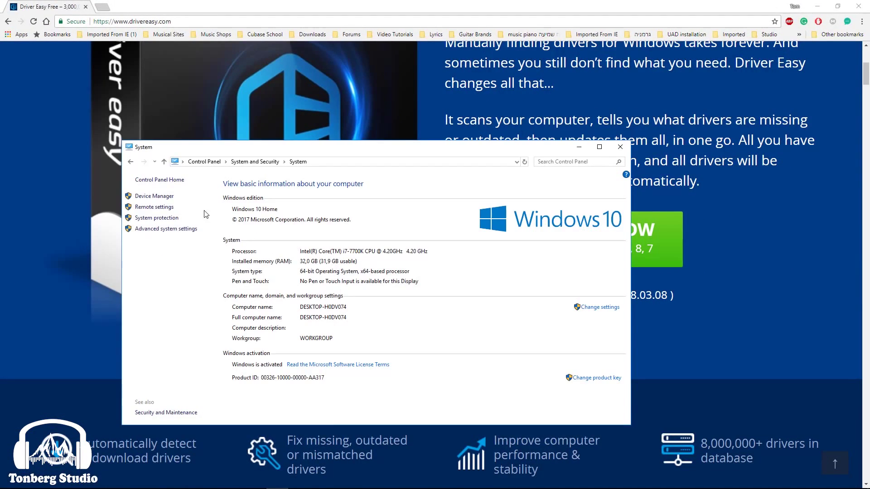
pyautogui.click(183, 230)
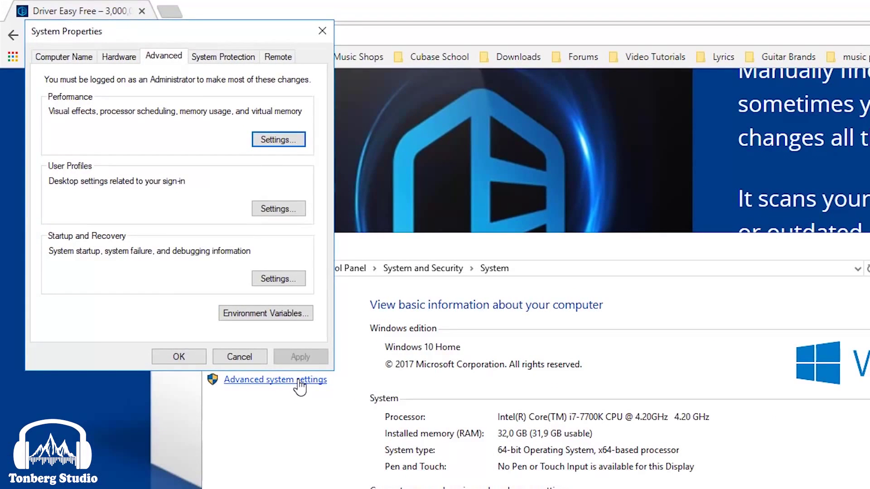
pyautogui.click(279, 140)
pyautogui.moveTo(176, 93); pyautogui.dragTo(512, 137)
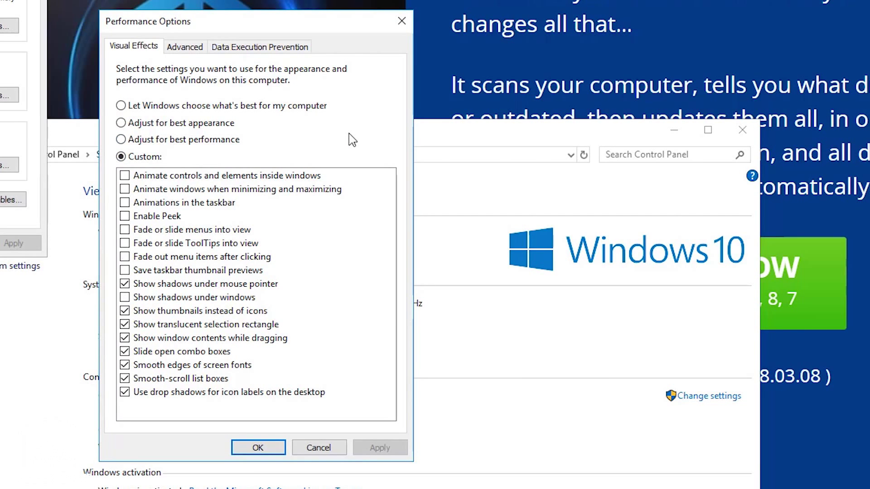
pyautogui.click(193, 50)
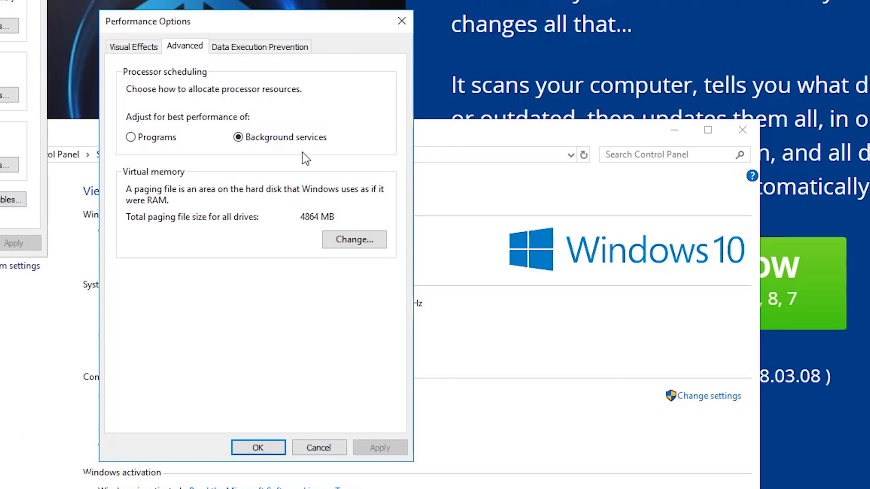
pyautogui.click(262, 446)
# - Close the System windows, start a Windows Update check, and return to the Cubase project
pyautogui.press('Return')
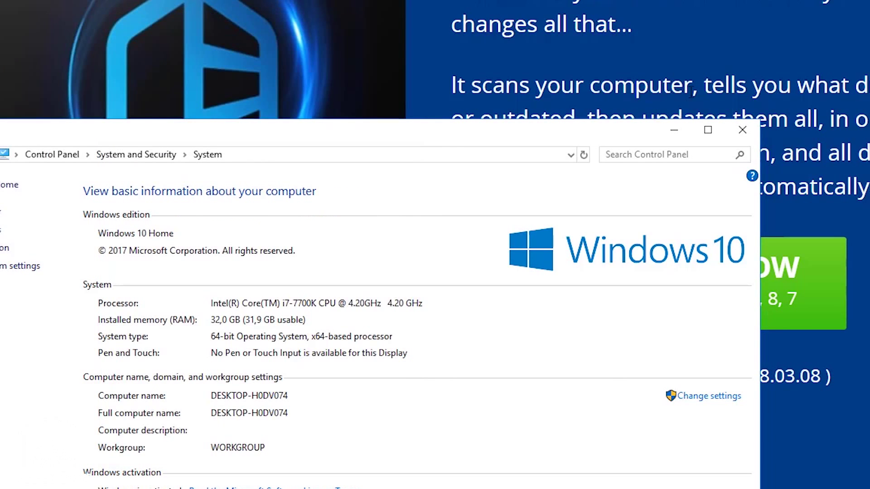
pyautogui.click(743, 131)
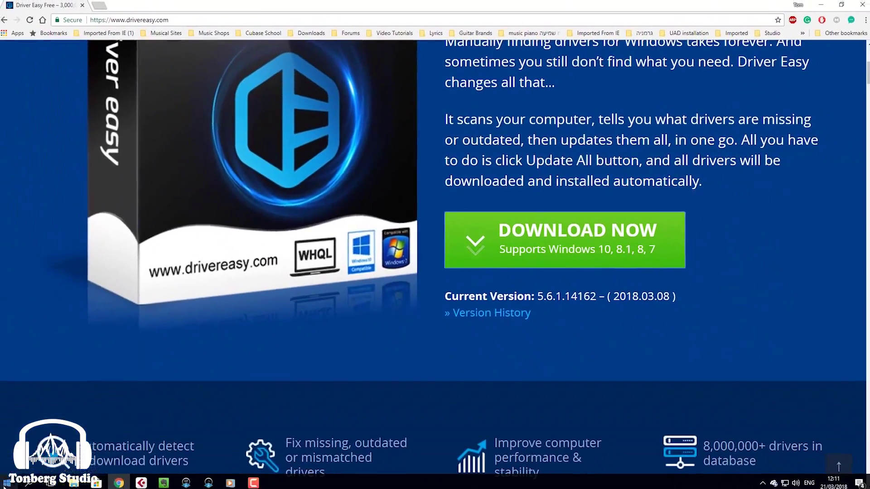
pyautogui.click(11, 481)
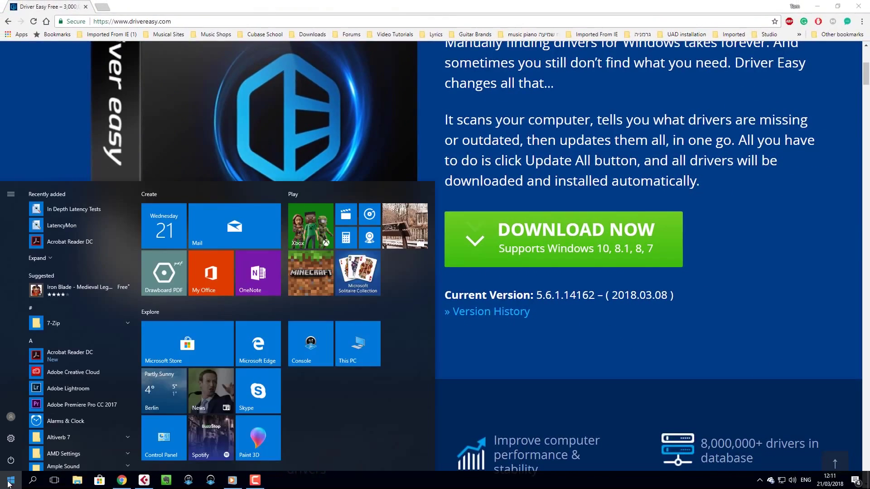
pyautogui.write('update')
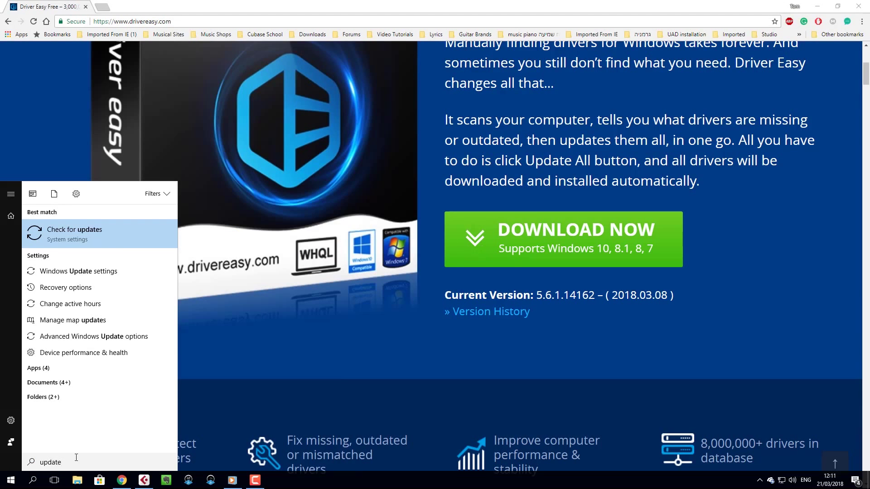
pyautogui.click(102, 234)
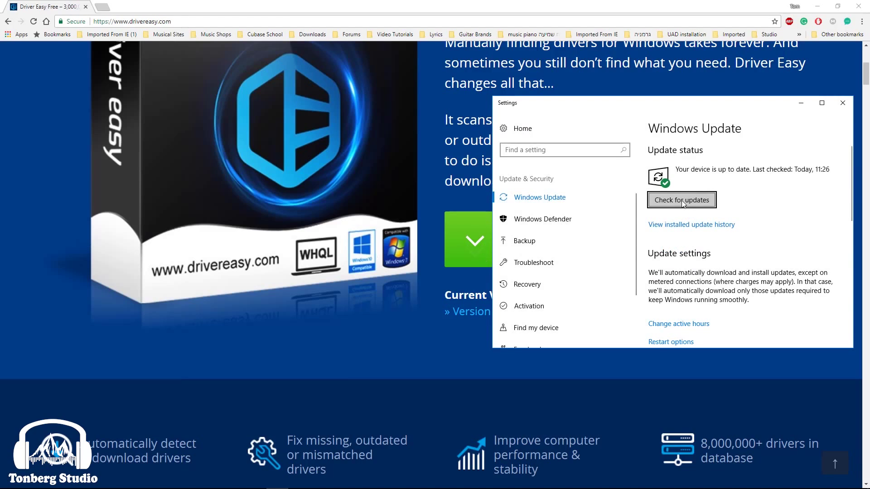
pyautogui.click(686, 204)
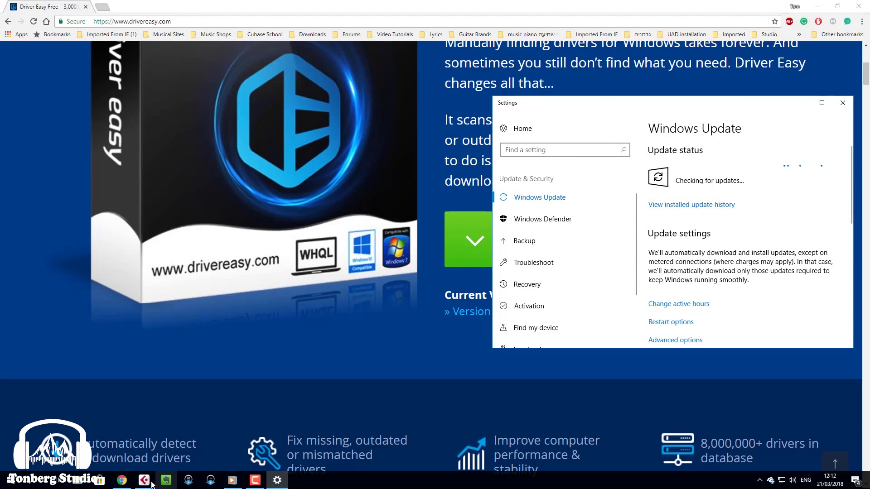
pyautogui.click(145, 480)
# - From the Hub, open Steinberg's downloads page showing the Cubase Pro 9.0.40 update, then return
pyautogui.click(301, 5)
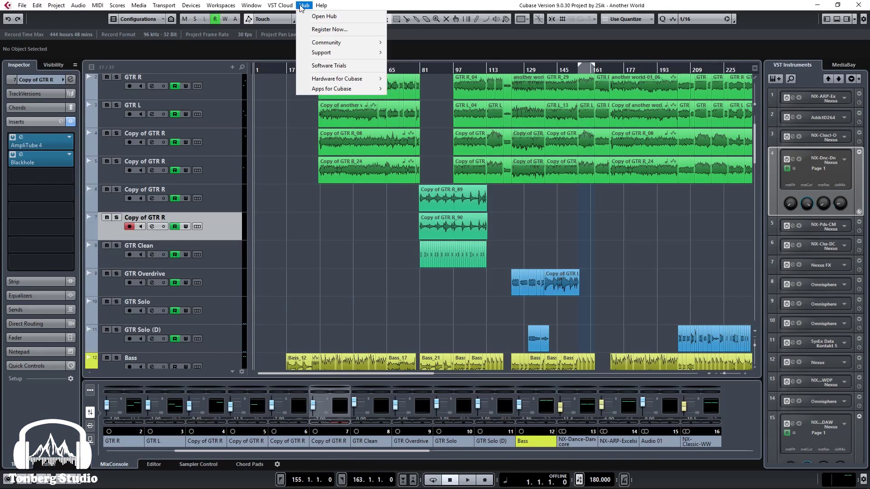
pyautogui.moveTo(325, 56)
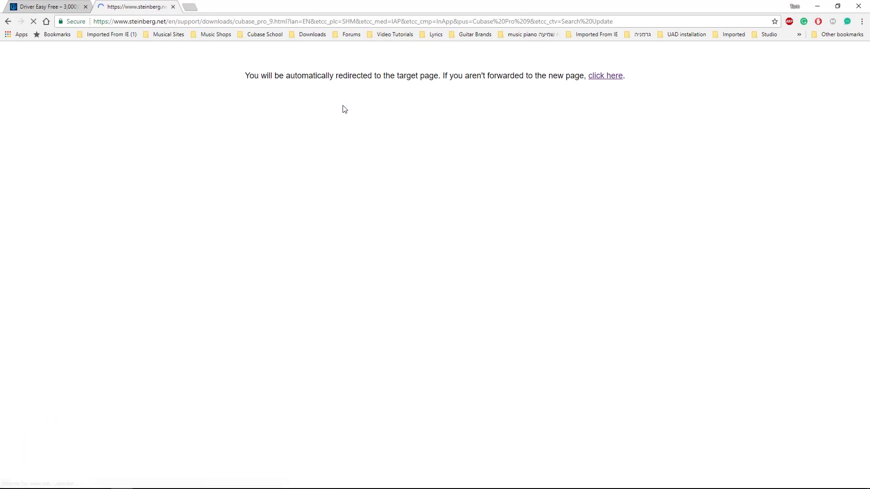
pyautogui.scroll(-3, 340, 127)
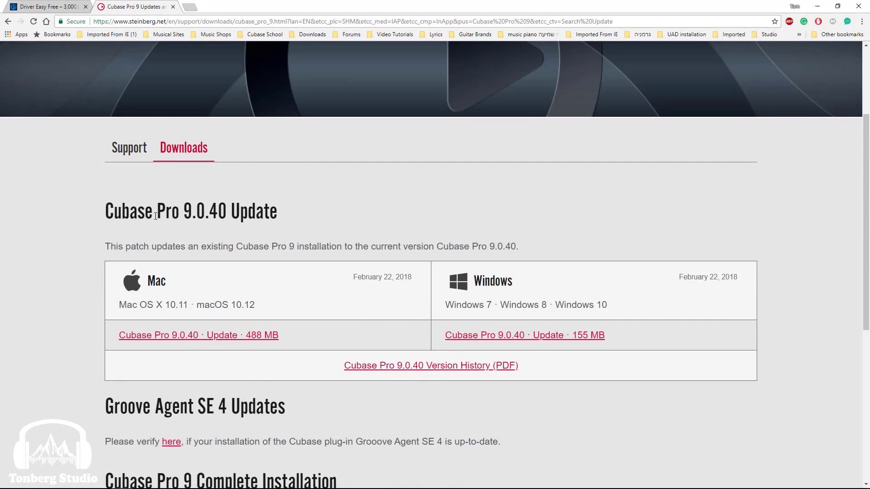
pyautogui.scroll(-4, 279, 205)
pyautogui.scroll(3, 320, 327)
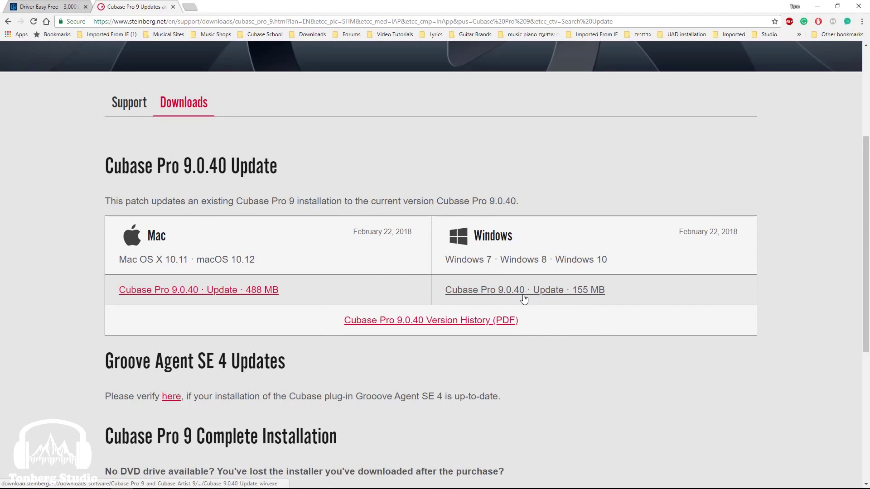
pyautogui.hotkey('alt', 'Tab')
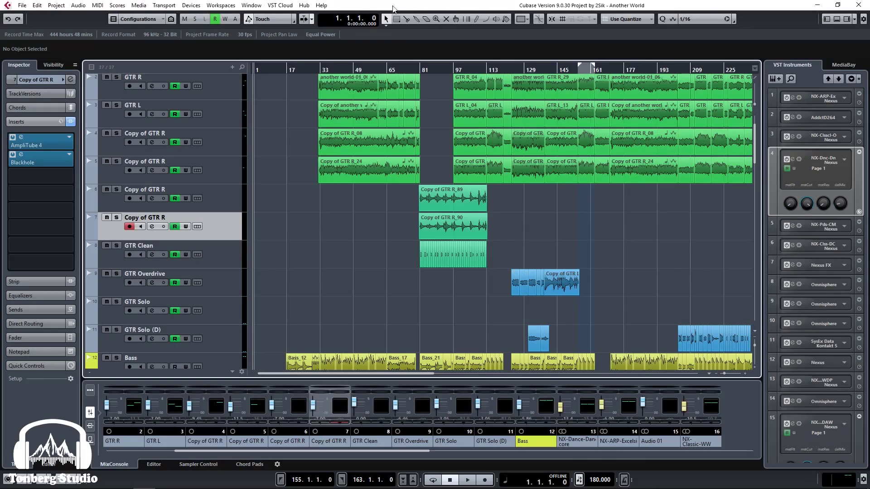
pyautogui.click(321, 5)
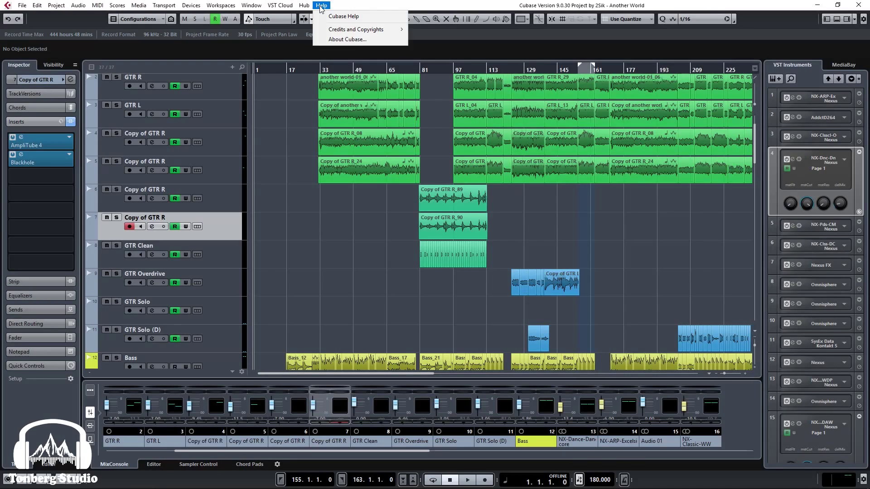
pyautogui.click(349, 40)
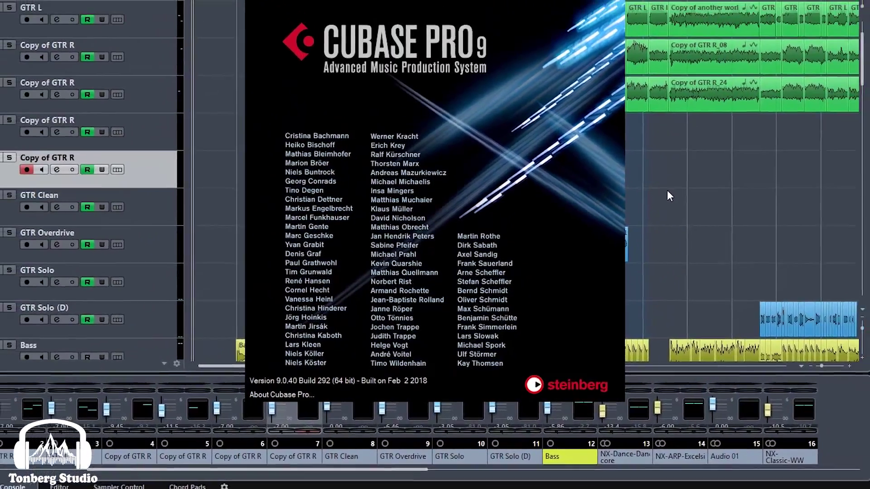
pyautogui.click(597, 157)
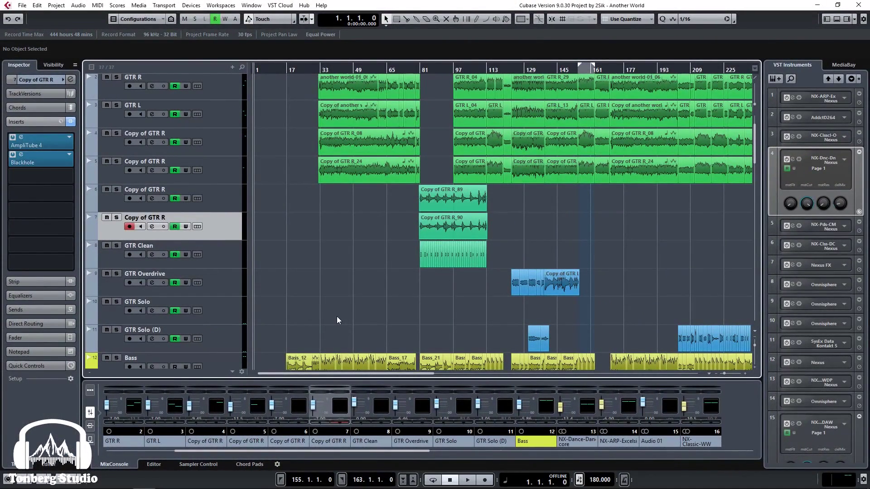
pyautogui.moveTo(276, 487)
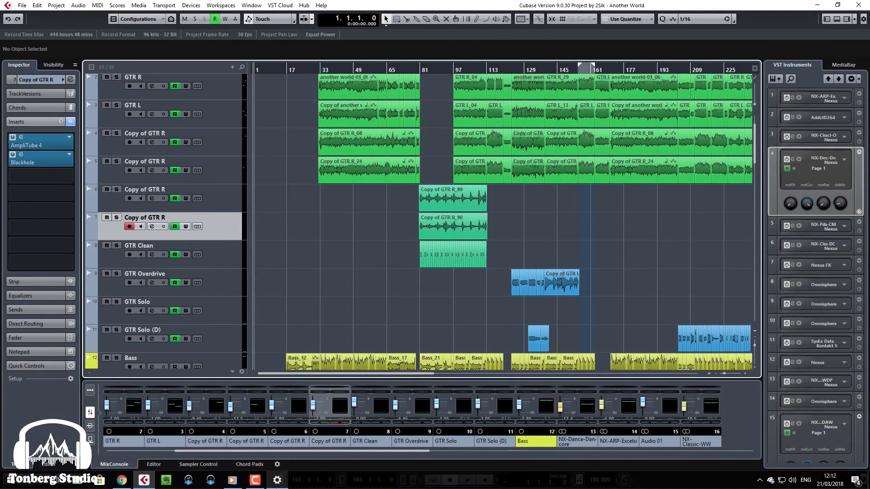
# - Open UAD System Info, showing Powered Plug-Ins 9.4.1 build 61187 with an update available
pyautogui.click(210, 480)
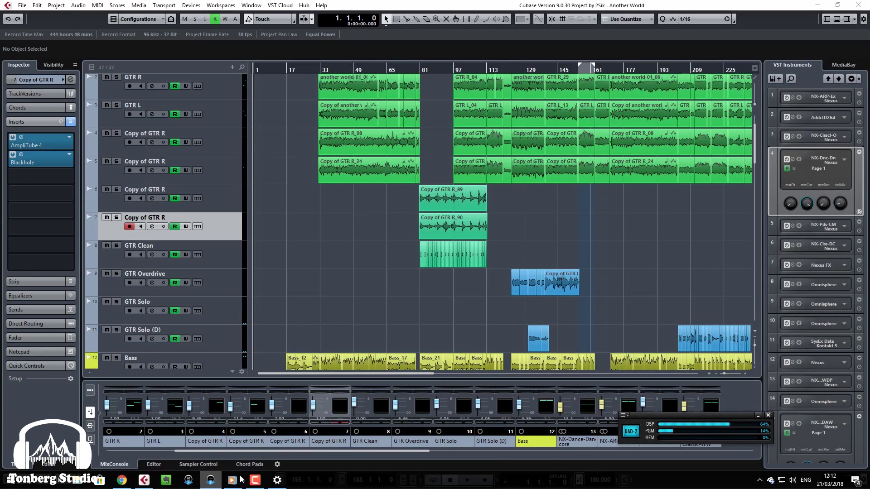
pyautogui.click(629, 433)
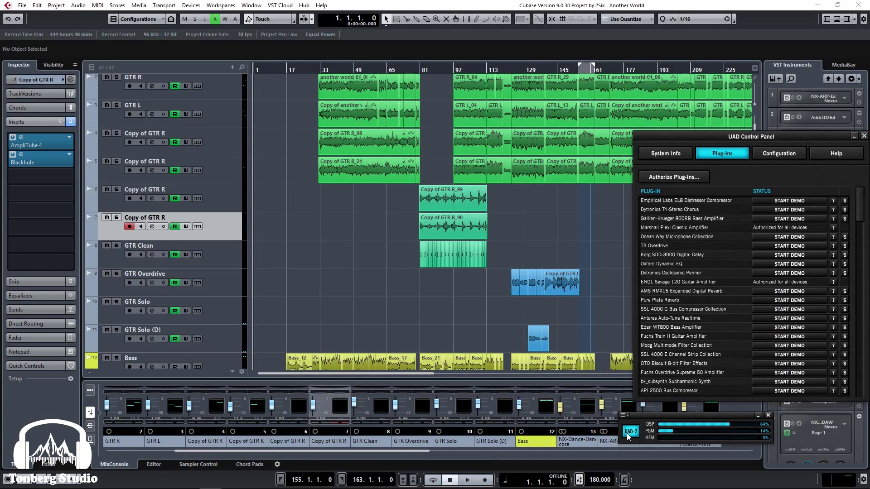
pyautogui.click(680, 155)
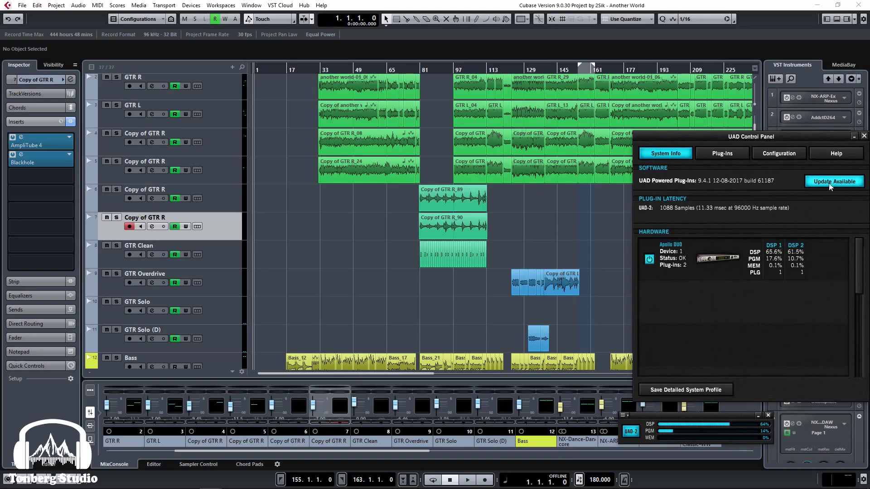